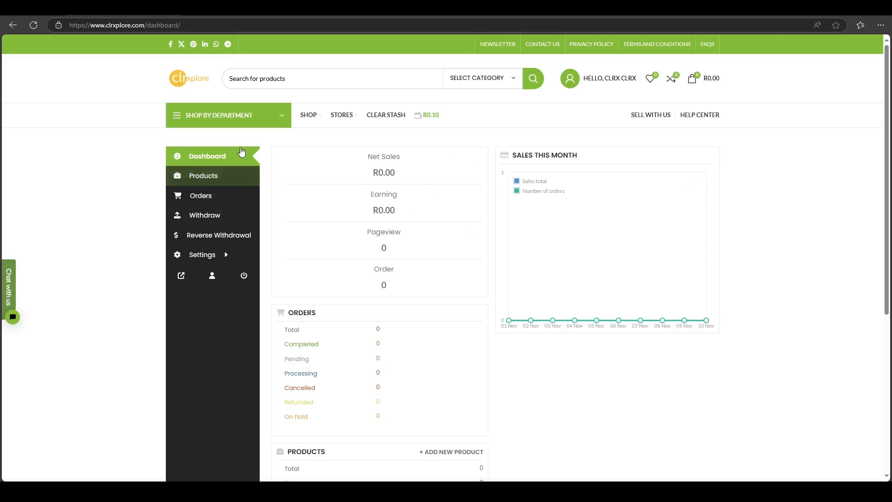
Start a new product in the store's product list, named New Product, with a price of R100.
click(215, 181)
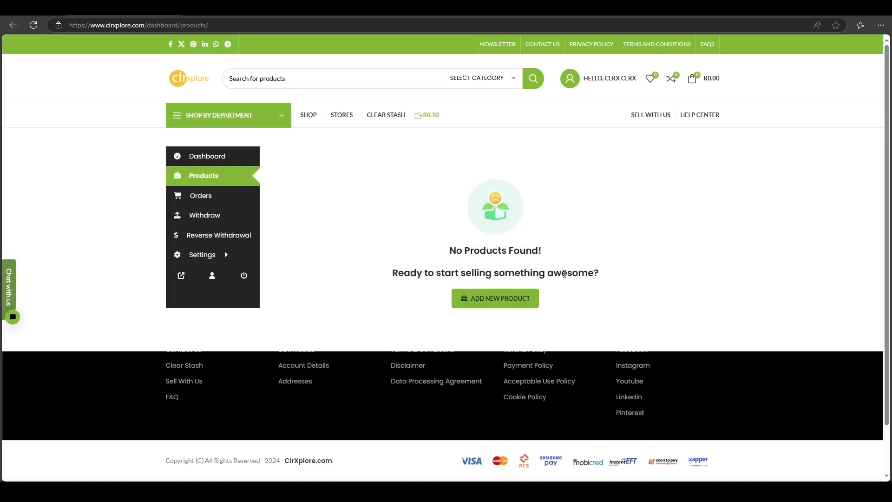
click(505, 304)
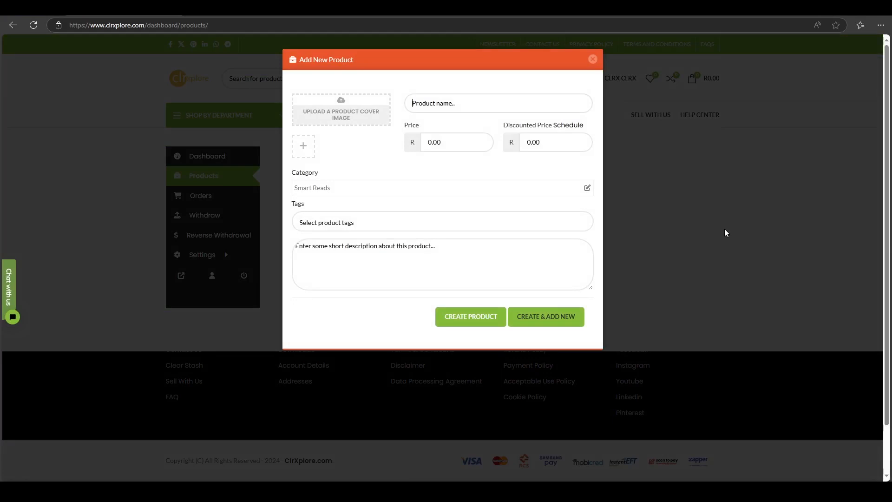
click(428, 106)
text(N)
text(ew)
text( Song)
key(BackSpace)
key(BackSpace)
key(BackSpace)
text(P)
text(roduc)
text(1)
text(00)
Assign the new product to the Hip Hop subcategory of Music.
click(339, 189)
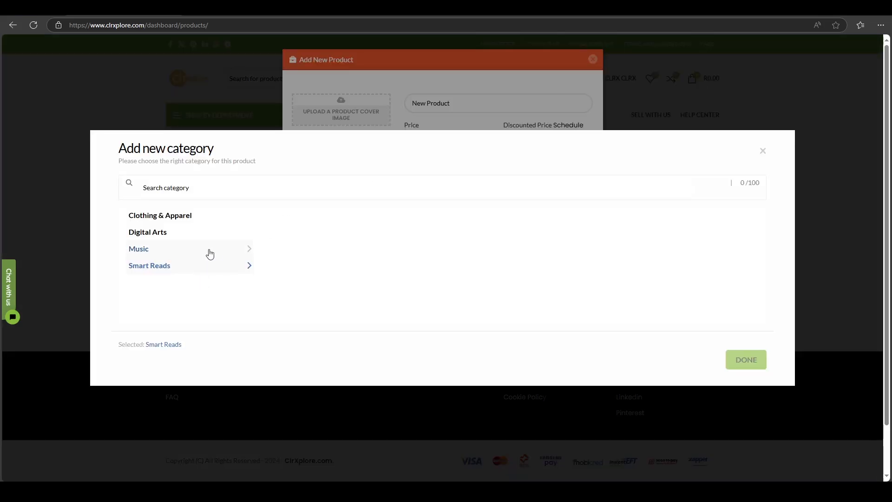
click(224, 251)
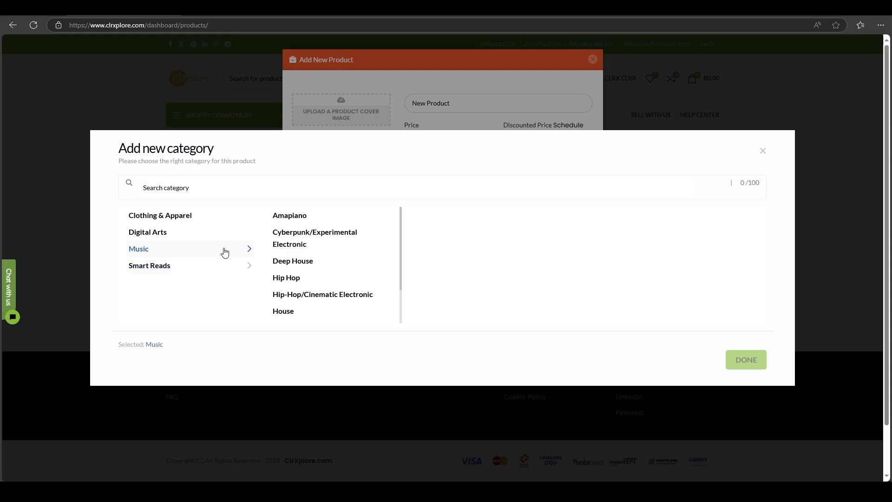
scroll(348, 273, down, 1)
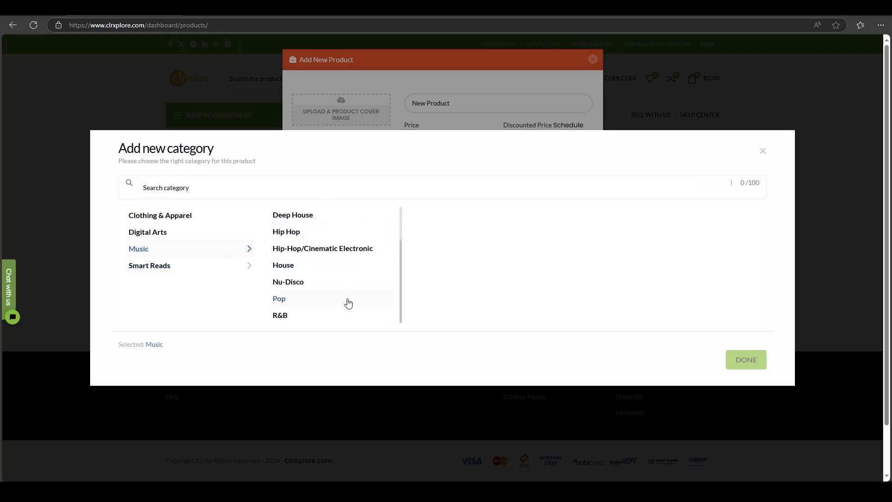
scroll(346, 303, up, 1)
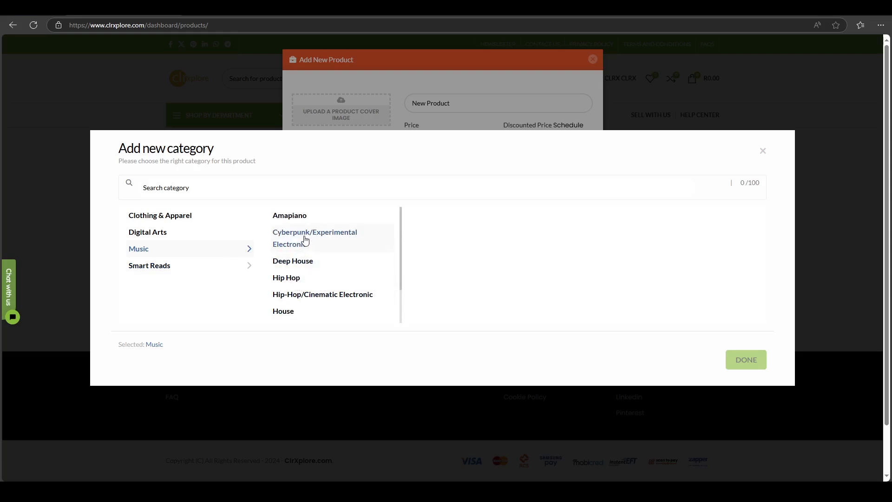
click(303, 282)
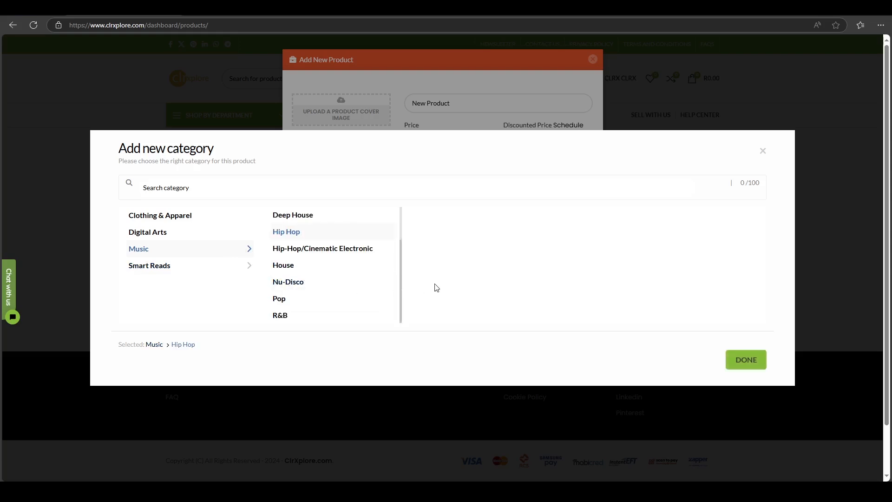
click(753, 362)
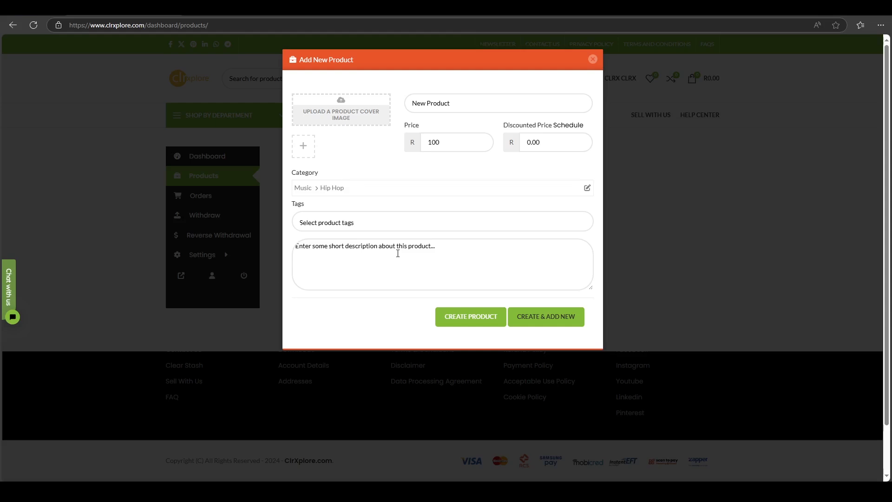
Enter "My great new song." as the product's short description.
text(M)
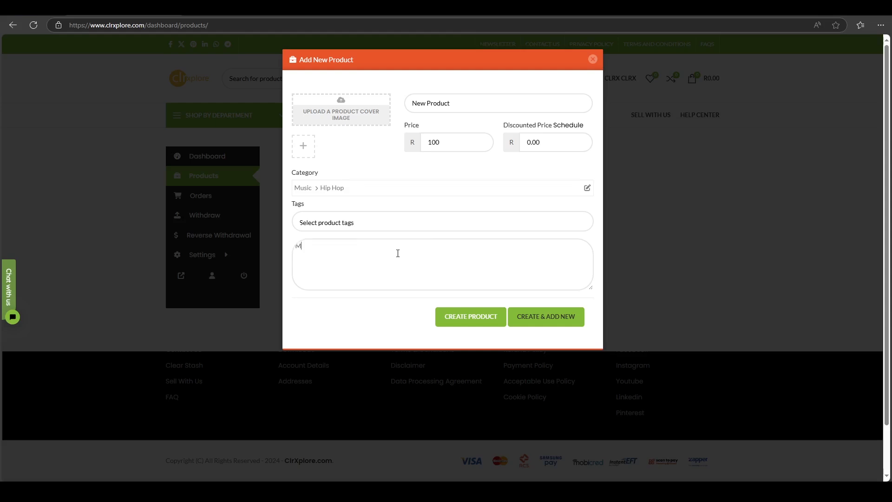
text(y great new song.)
Set Mine-scaled.webp from the media library as the product's cover image and create the product.
click(330, 116)
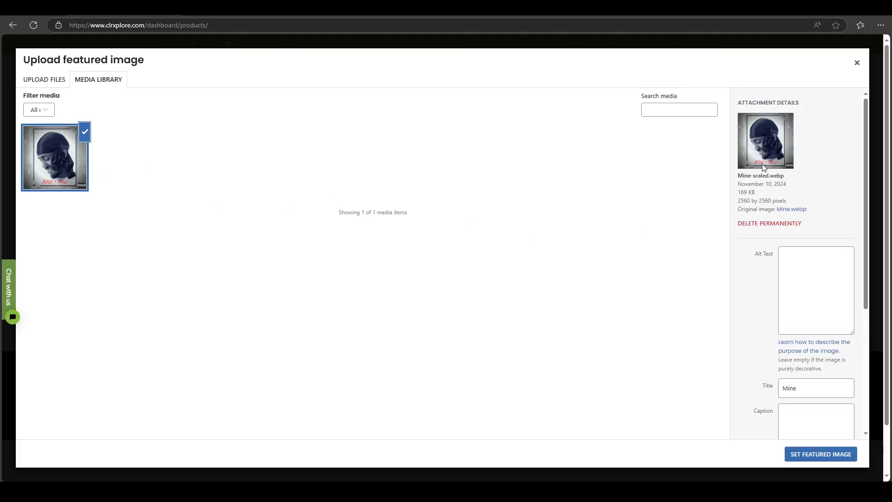
click(823, 458)
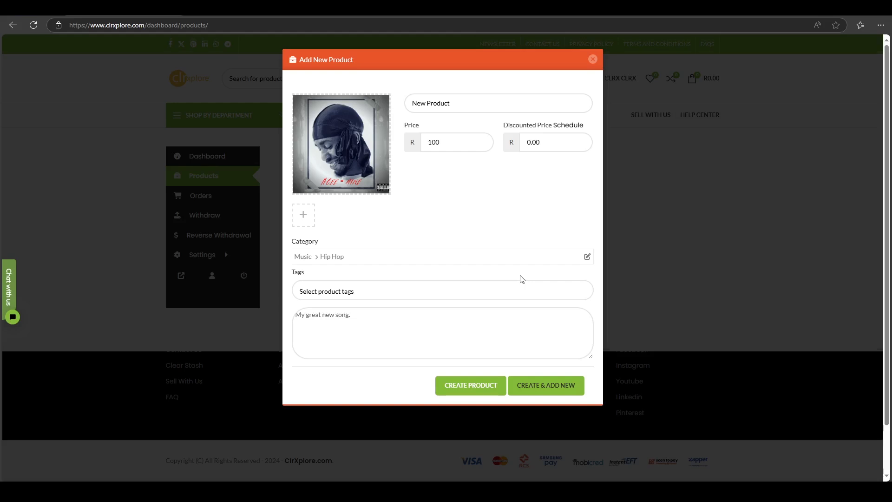
scroll(522, 278, down, 1)
scroll(522, 279, up, 1)
click(470, 385)
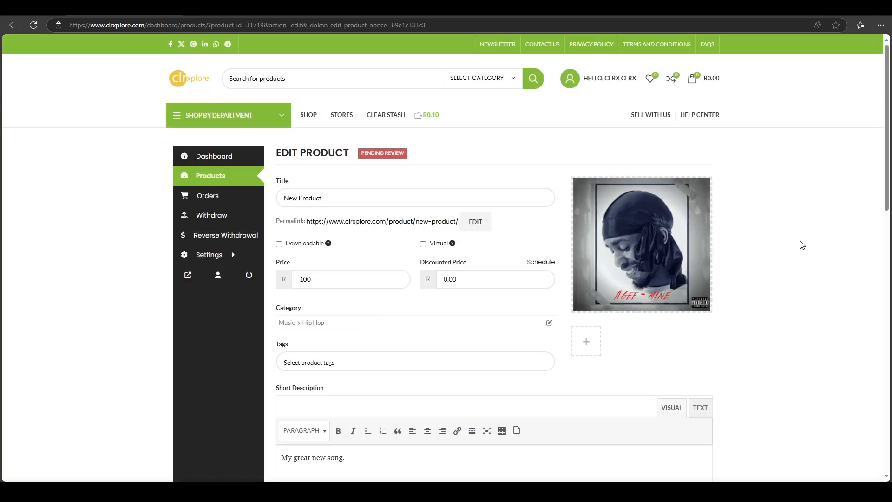
Mark the product as both downloadable and virtual.
scroll(778, 264, down, 2)
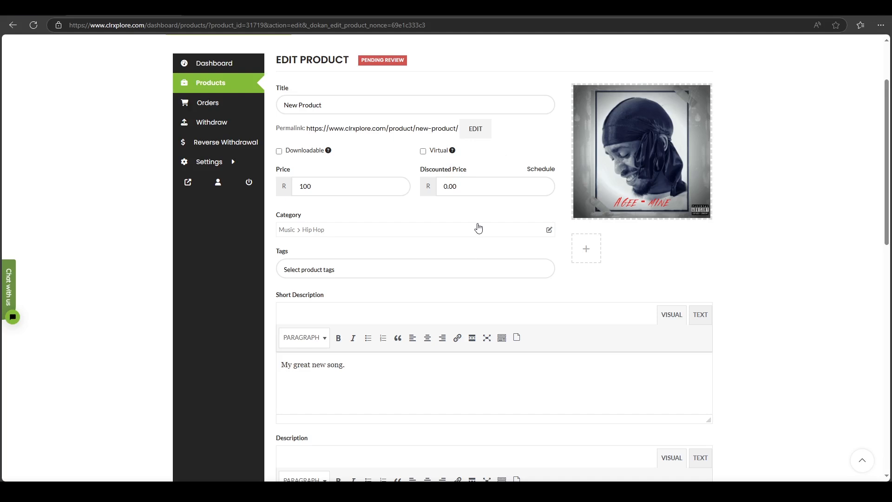
click(279, 151)
click(422, 152)
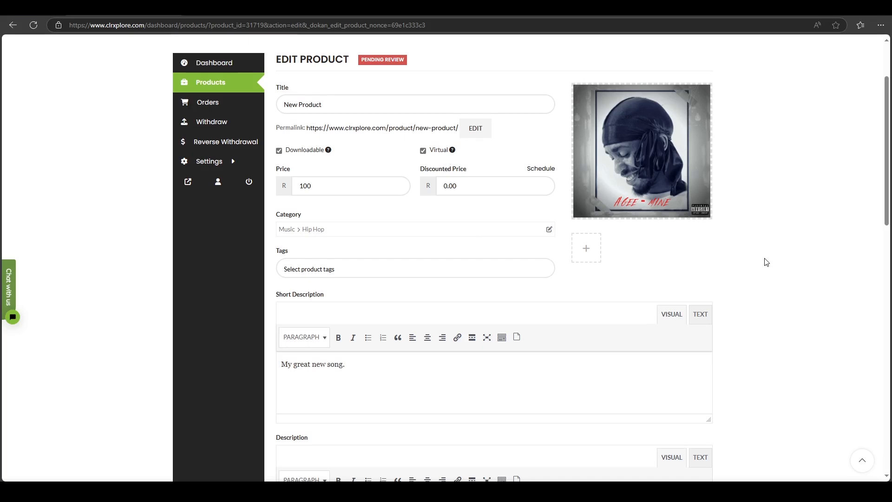
Enter "My great new song" as the product's full description.
scroll(765, 262, down, 3)
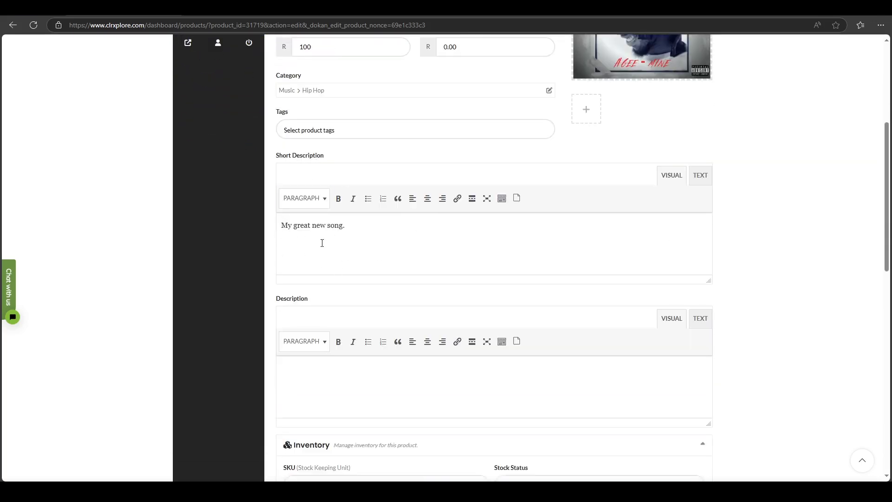
scroll(454, 293, down, 1)
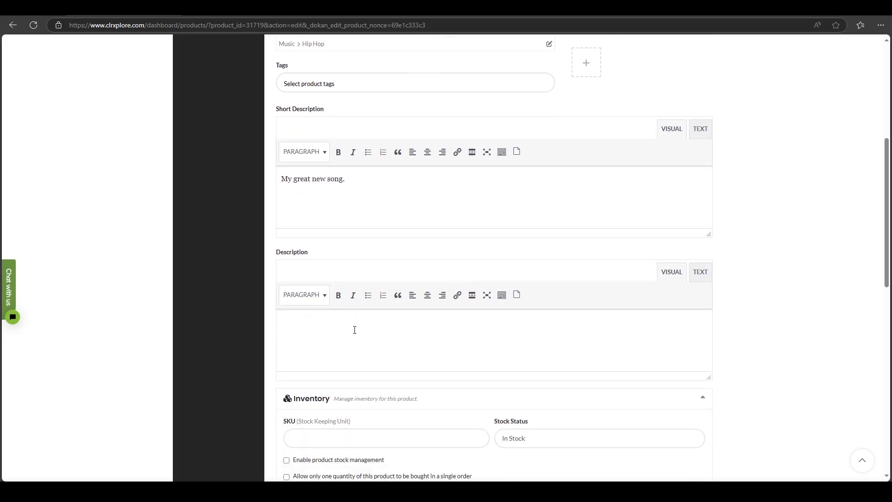
text(My great new song)
Add a downloadable file named Mine, using 4.-Mine-13clpg.mp3 from the media library as its file URL.
scroll(763, 268, down, 4)
scroll(763, 267, down, 1)
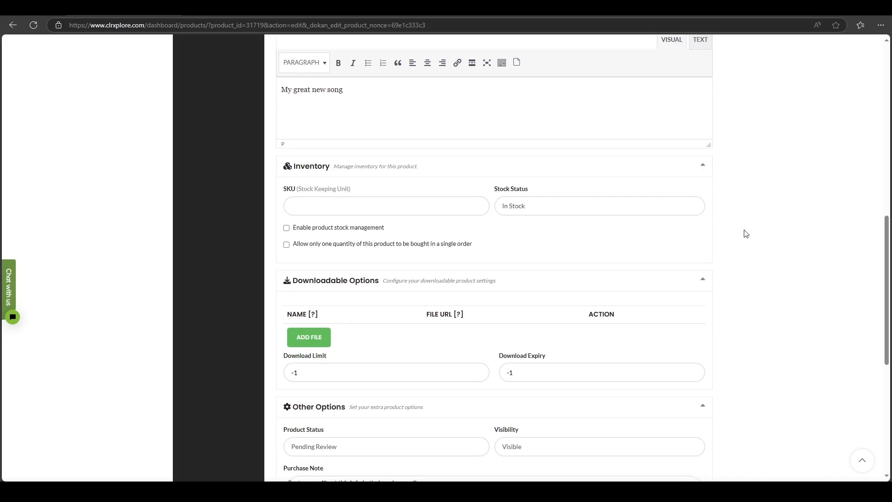
scroll(745, 233, down, 1)
scroll(744, 233, down, 2)
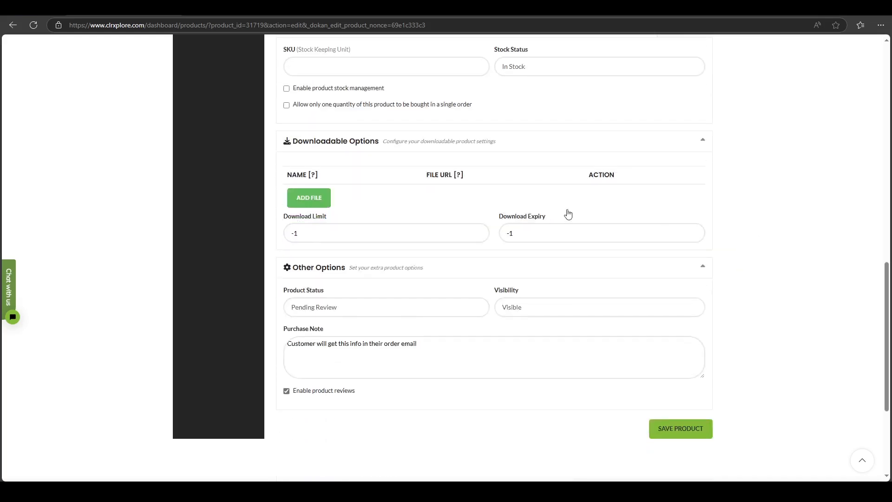
click(319, 198)
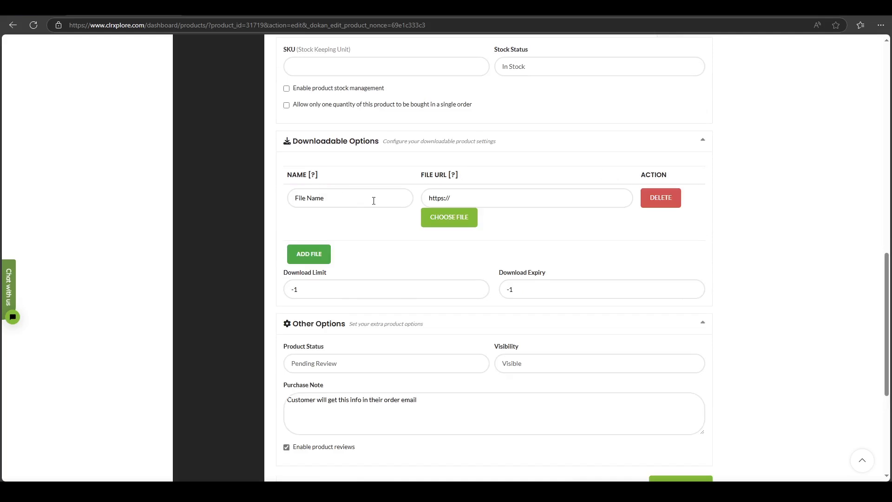
click(327, 199)
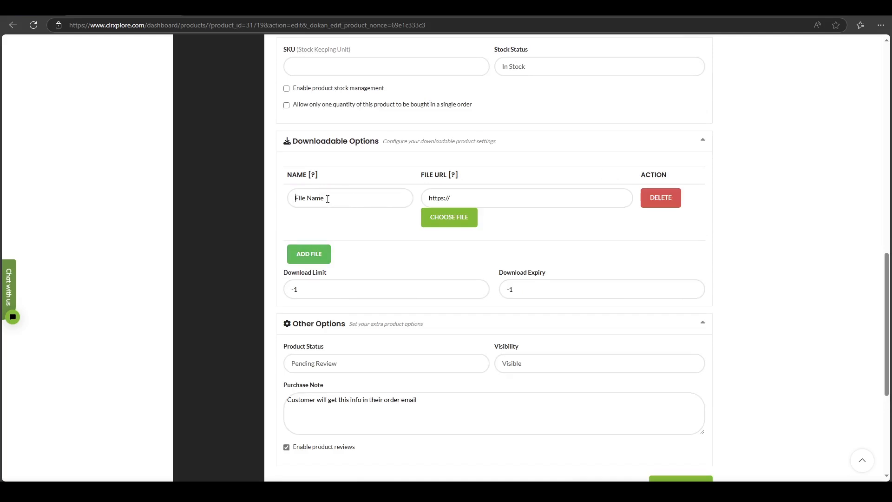
text(Mine)
click(469, 220)
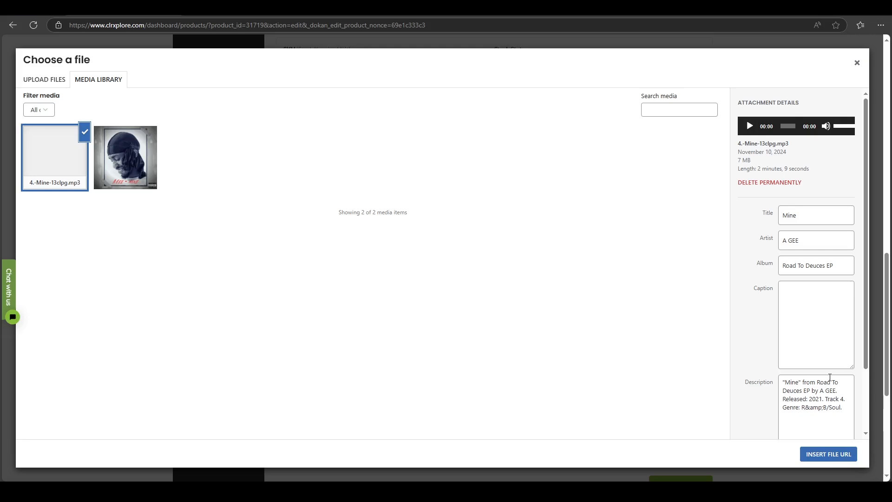
click(828, 454)
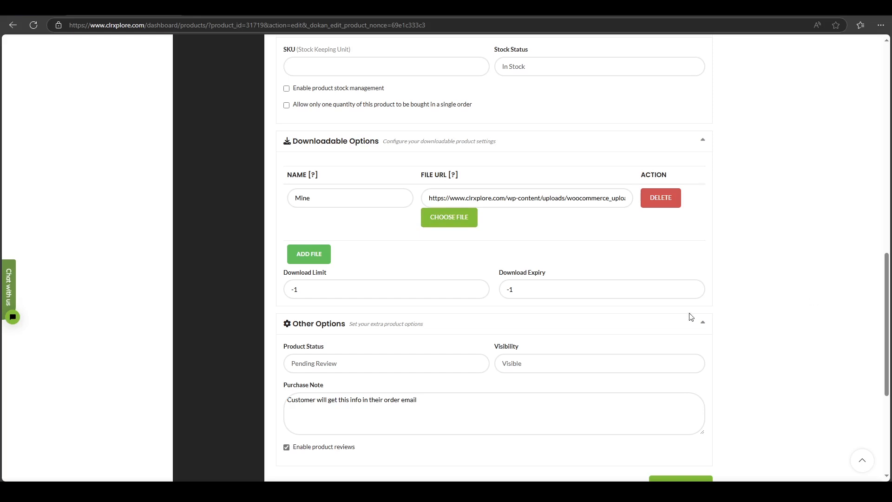
Set the product's download limit to 3.
scroll(690, 316, down, 1)
drag(325, 242, 284, 243)
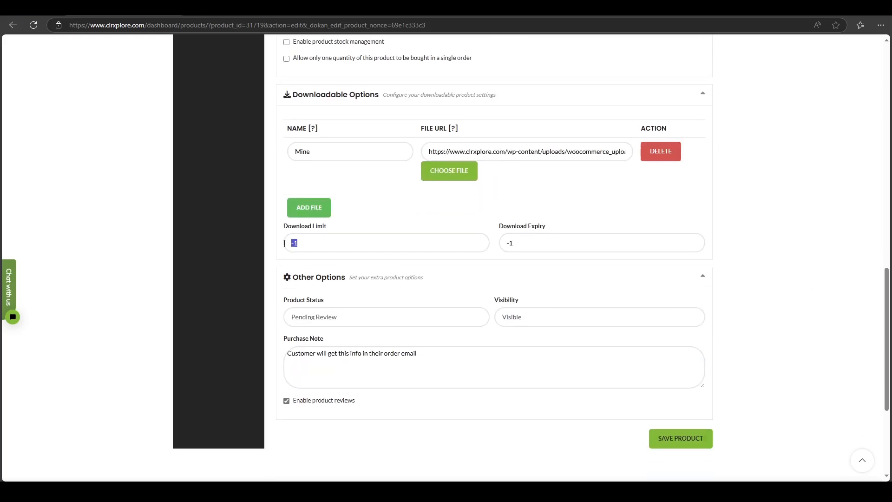
text(3)
Enter the purchase note "Thank You For Purchasing This Song, it means a lot." and save the product.
scroll(712, 256, down, 1)
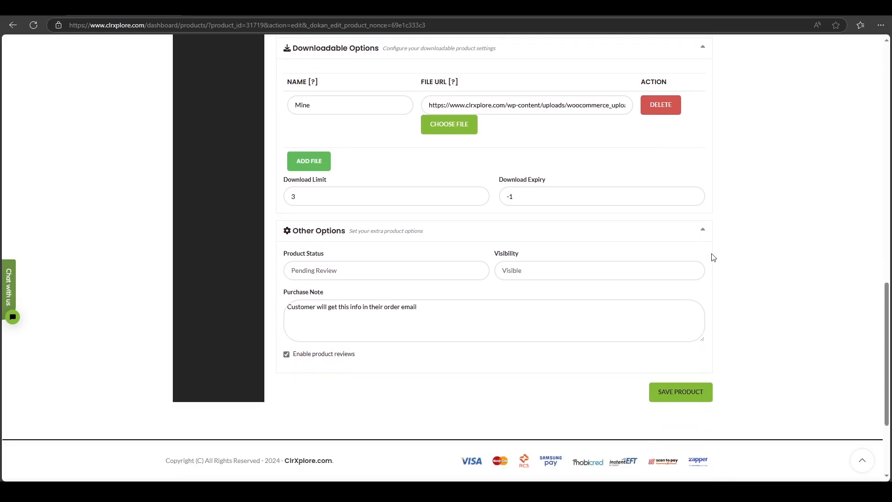
triple_click(376, 308)
key(BackSpace)
text(Thank You For Purchas)
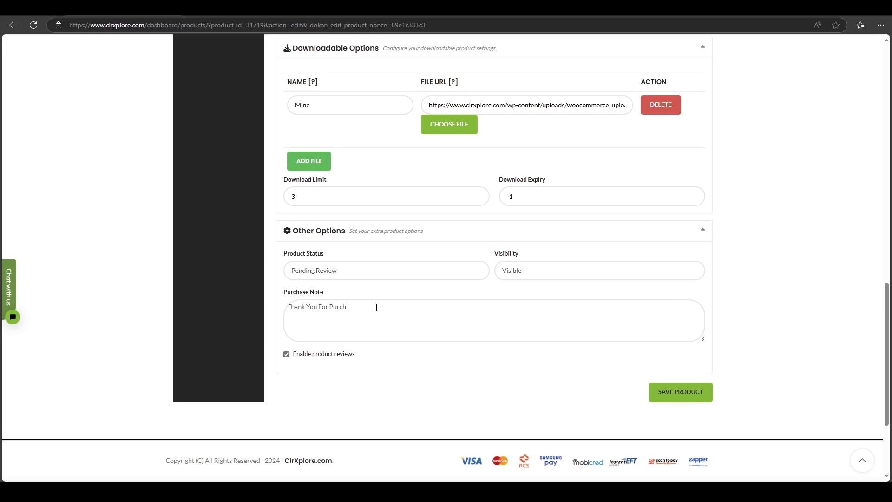
text(g This Song)
text(, it means a lot.)
click(697, 392)
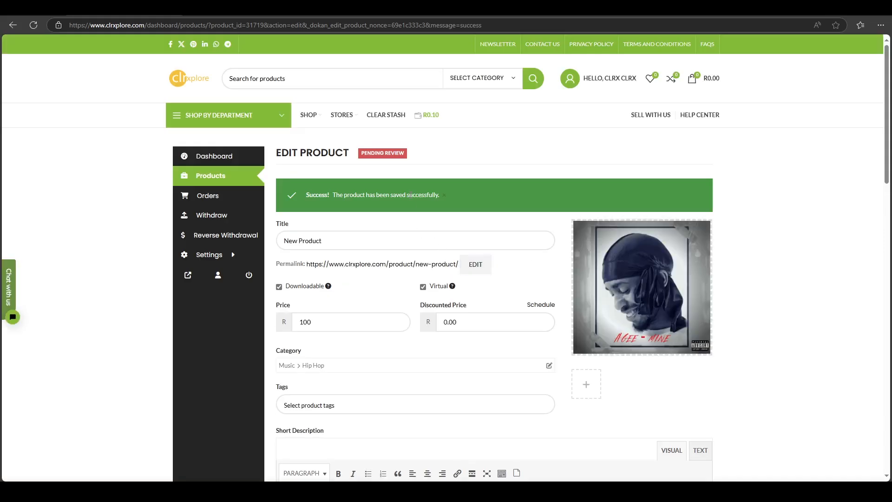
Open New Product for editing from the product list and set its price to R10.
click(209, 176)
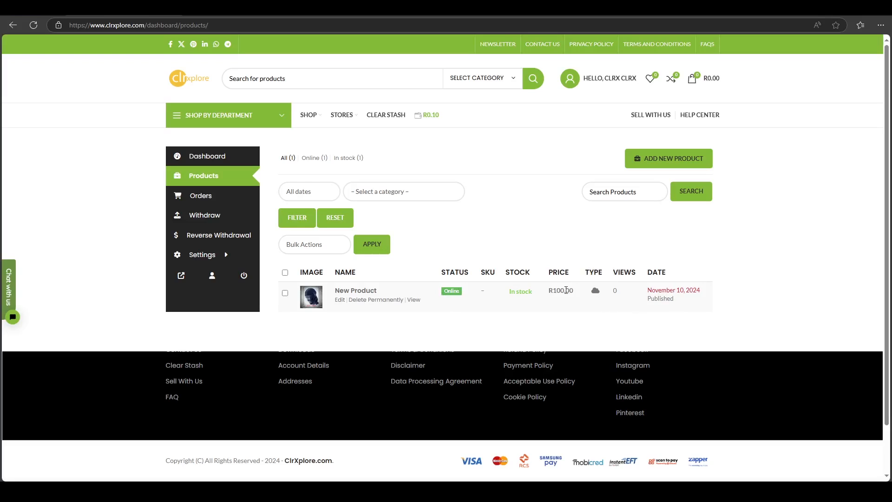
click(340, 301)
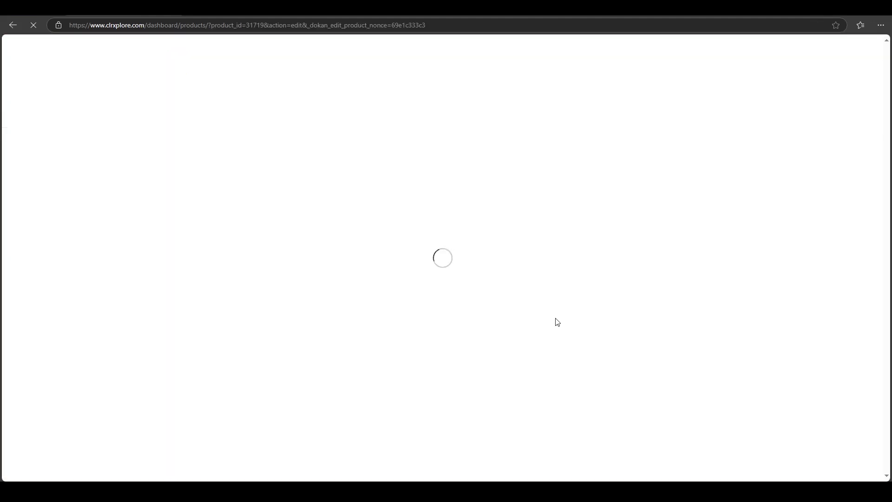
click(307, 255)
drag(302, 279, 308, 282)
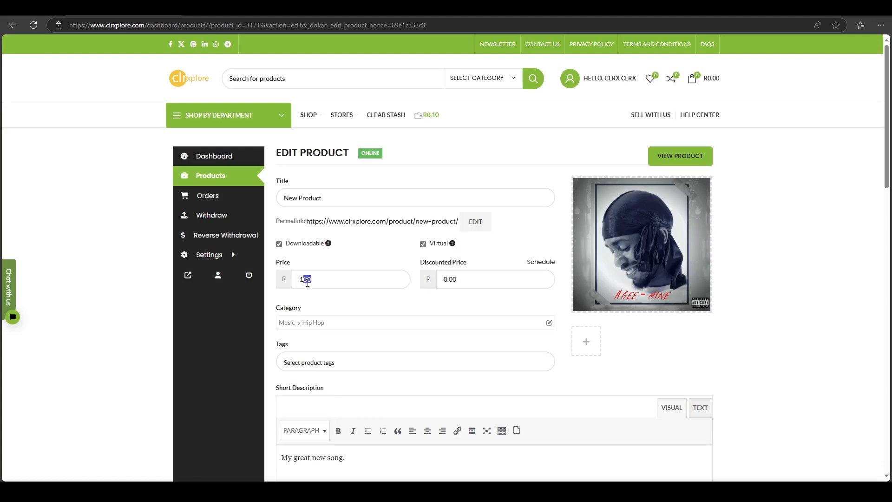
text(0)
Save the edited product and return to the beginning of its edit page.
scroll(838, 211, down, 1)
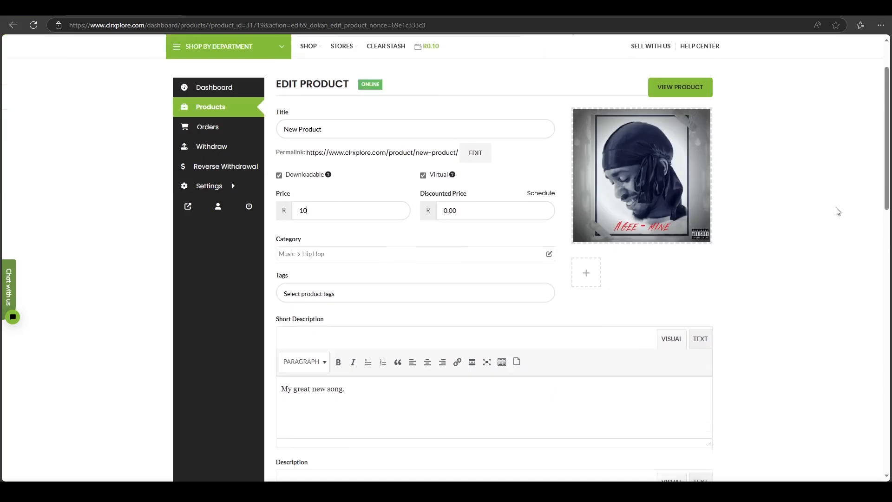
scroll(838, 211, down, 9)
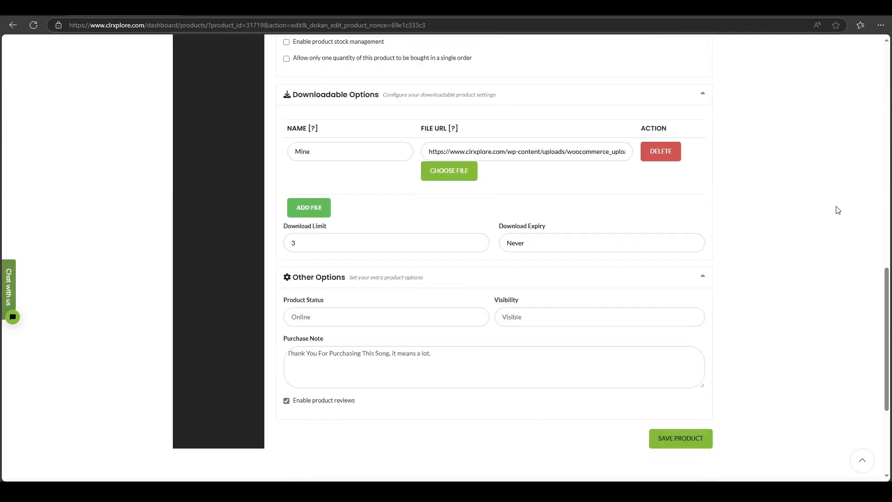
scroll(832, 207, down, 2)
click(688, 303)
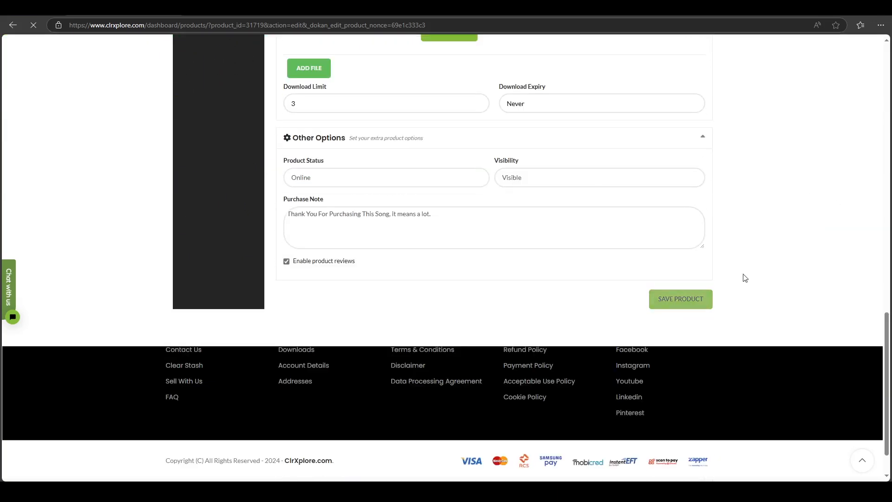
scroll(798, 231, up, 15)
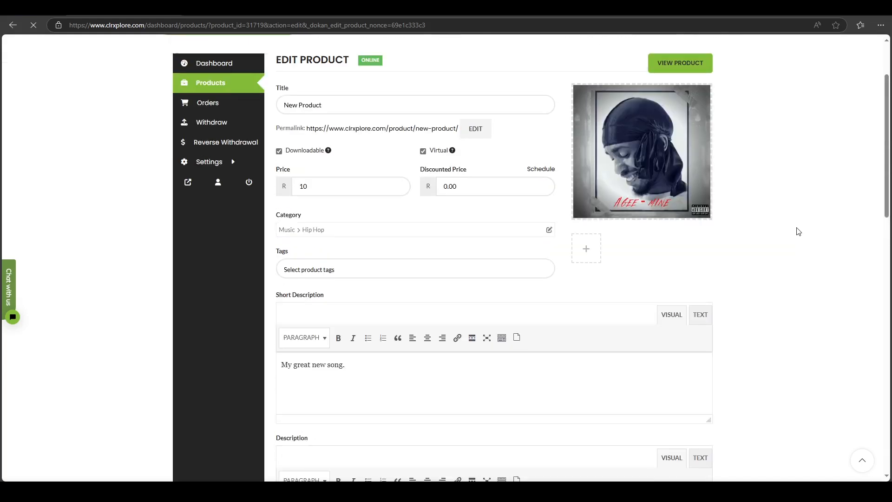
scroll(798, 232, up, 2)
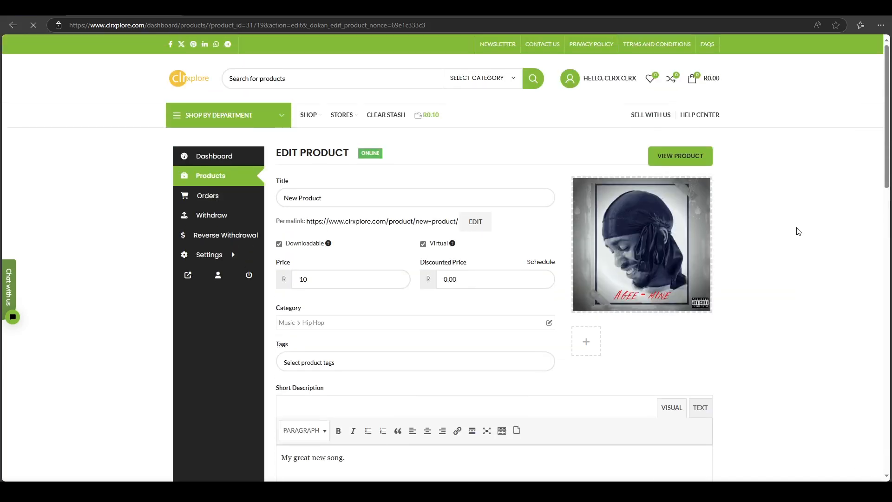